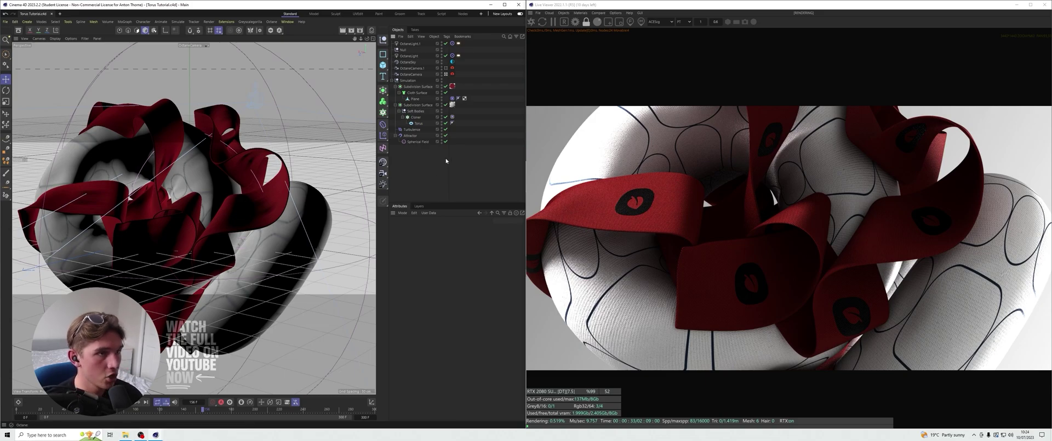
- Rename the two Octane cameras 1 and 2
double_click(418, 75)
text(1)
click(430, 146)
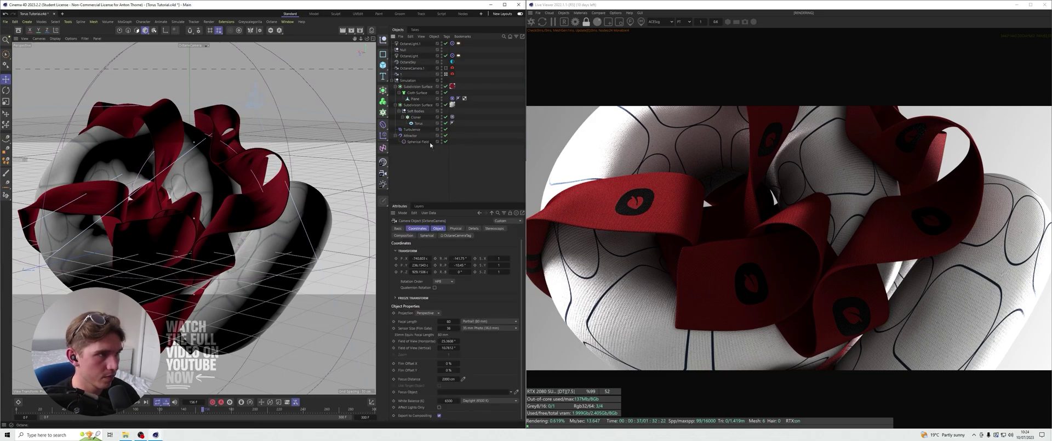
double_click(413, 68)
text(2)
click(427, 161)
click(427, 162)
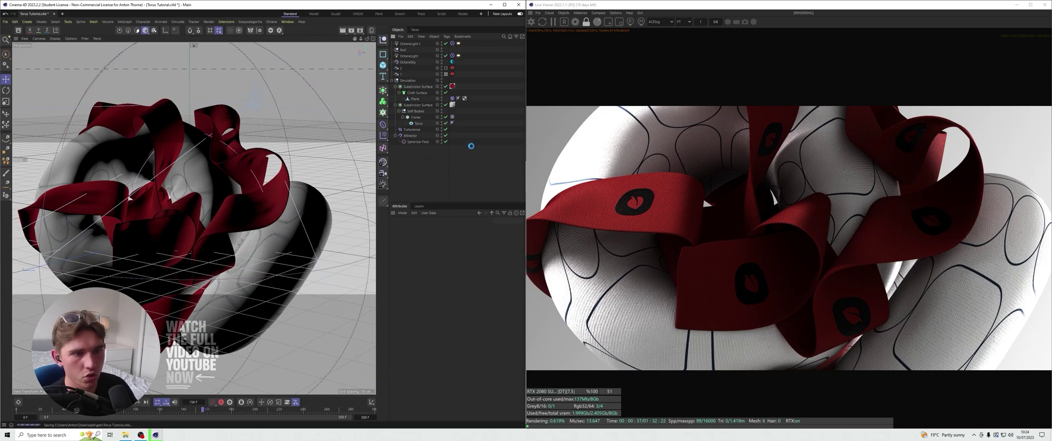
- Look through camera 2 and examine the ribbon and canvas textures in the live render
click(711, 237)
click(446, 68)
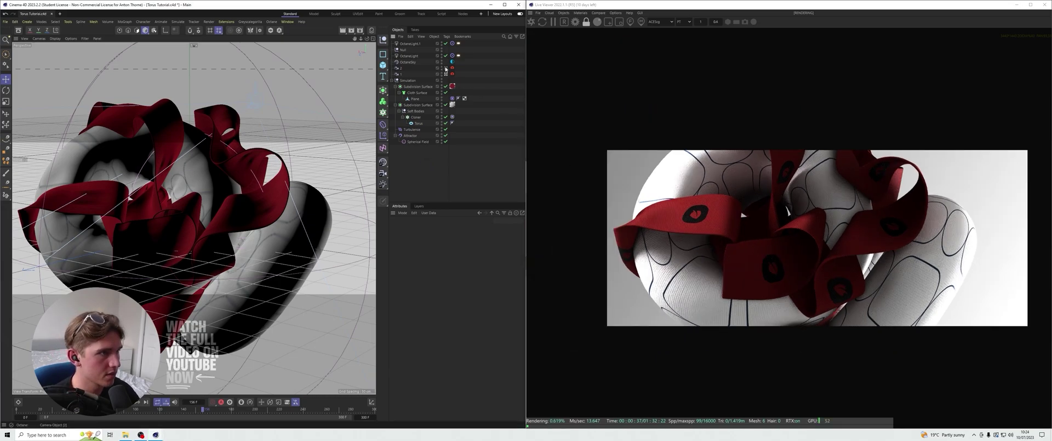
scroll(329, 183, down, 4)
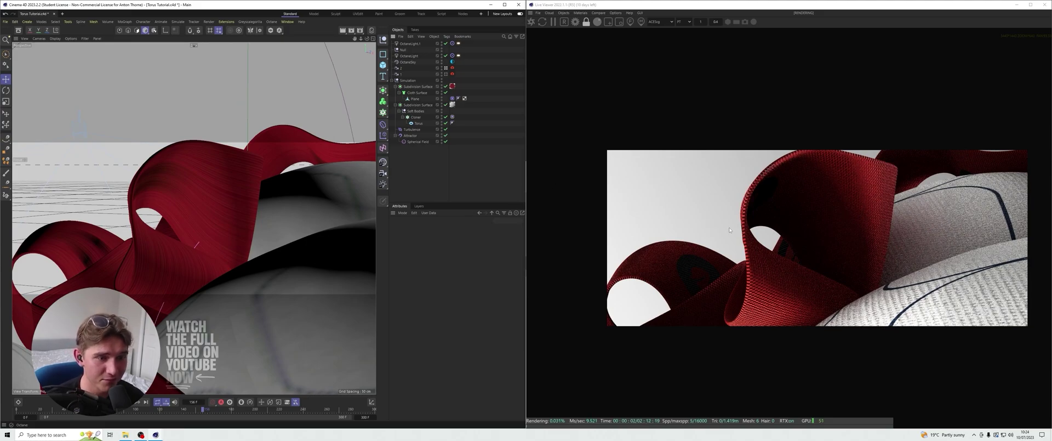
click(767, 250)
scroll(766, 250, up, 4)
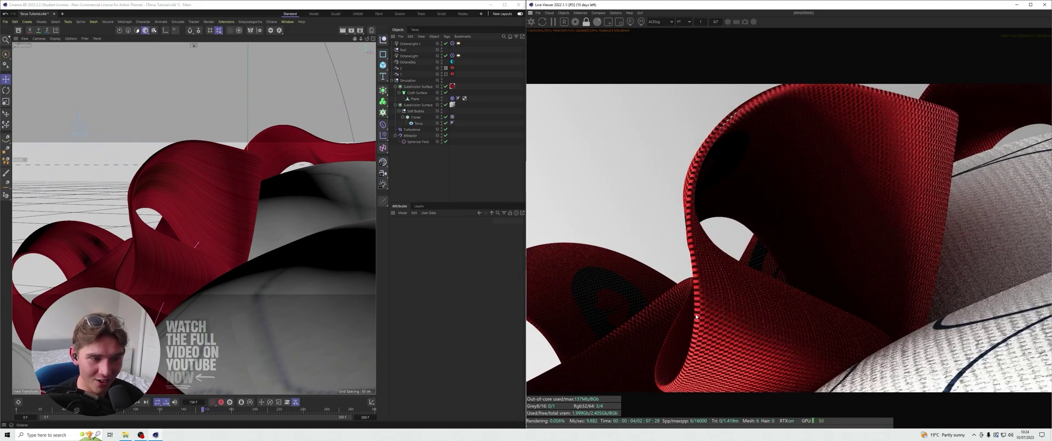
scroll(787, 260, down, 2)
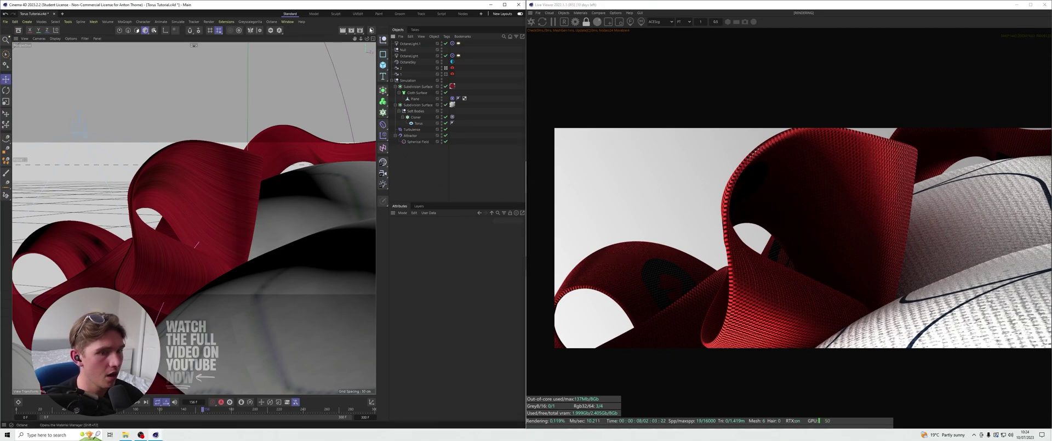
scroll(846, 255, up, 2)
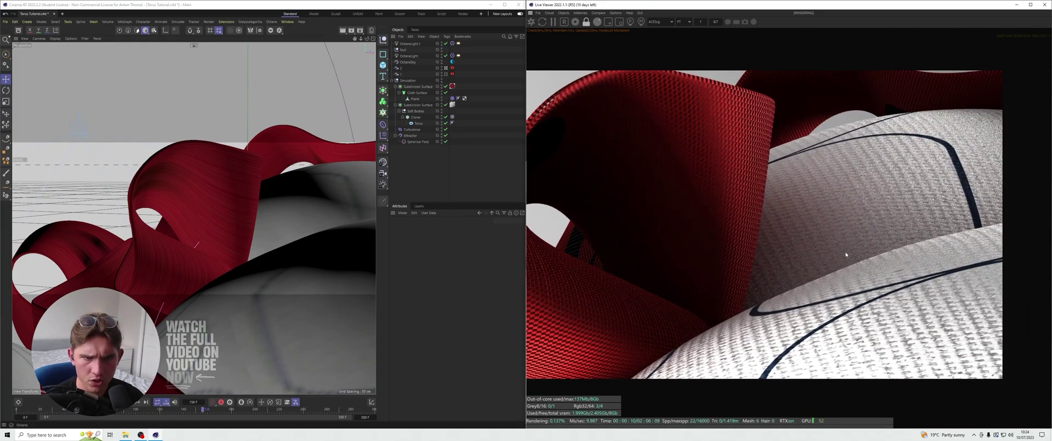
- Inspect the scene's fabric materials, including the Geometric Capsules Lines Patterned Canvas, and hide the material list again
click(371, 31)
double_click(291, 63)
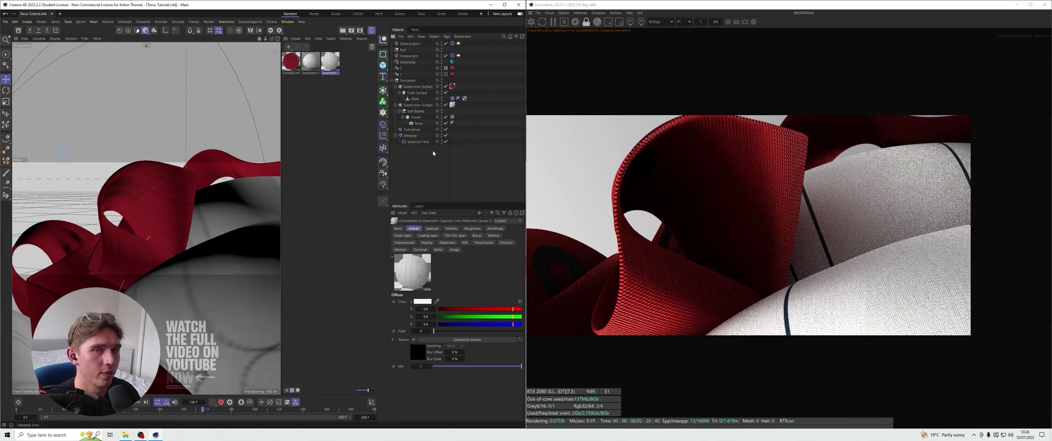
key(shift+F2)
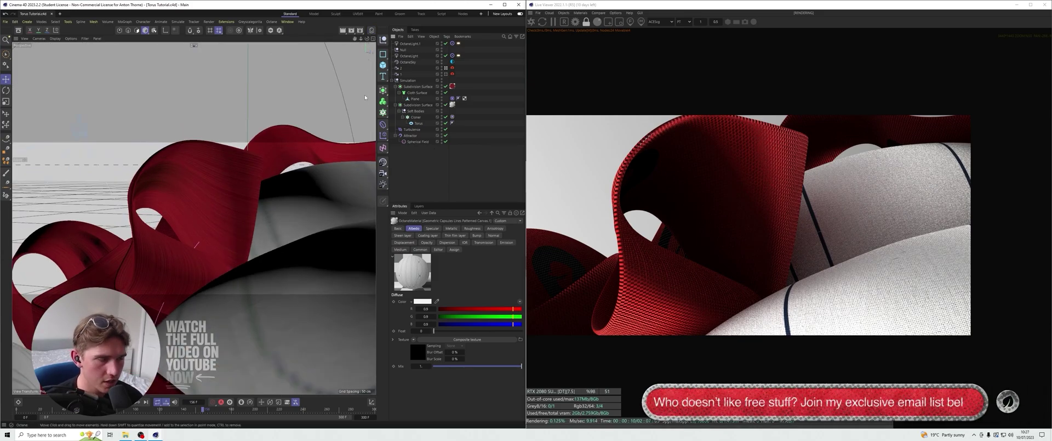
- Add a Stage object to the scene and select it
click(382, 163)
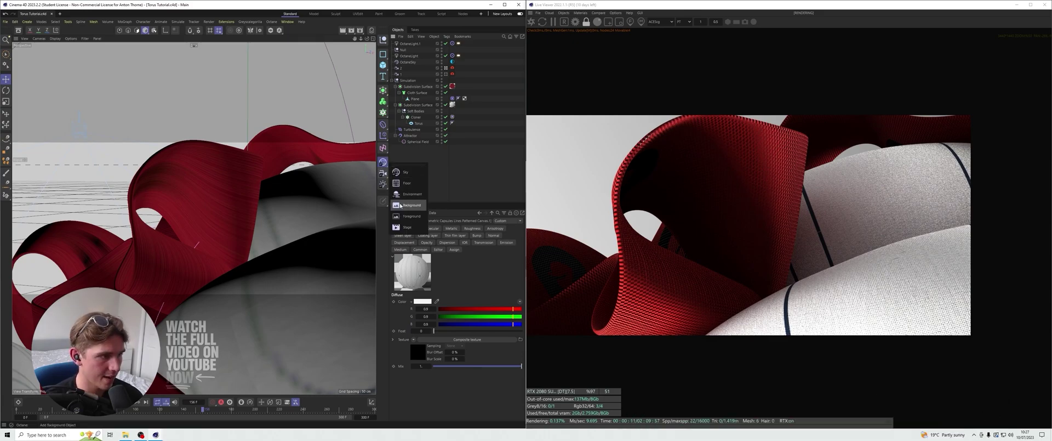
click(406, 227)
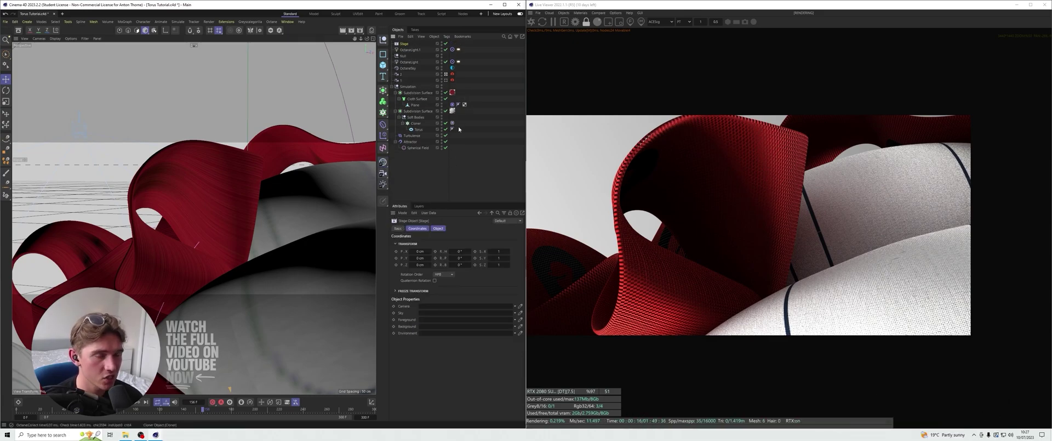
click(443, 87)
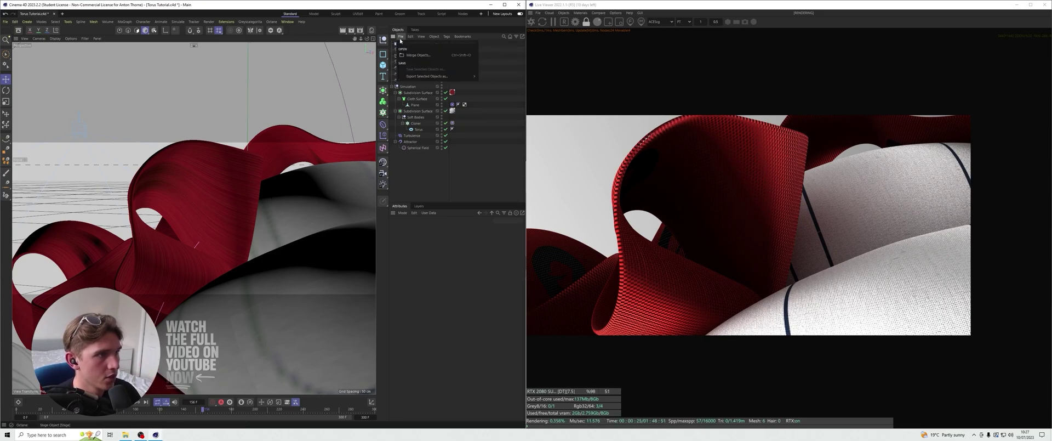
click(404, 44)
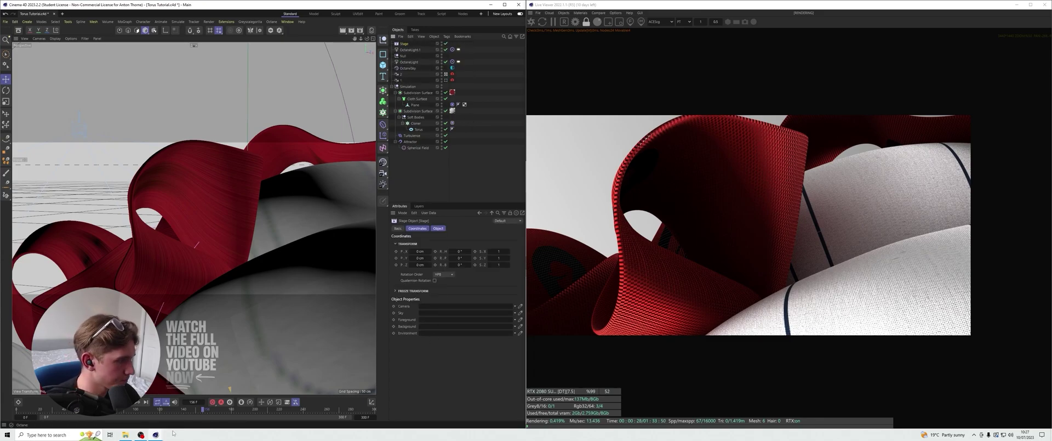
- Assign camera 2 to the Stage object's Camera property and keyframe it at frame 149
drag(203, 412, 196, 412)
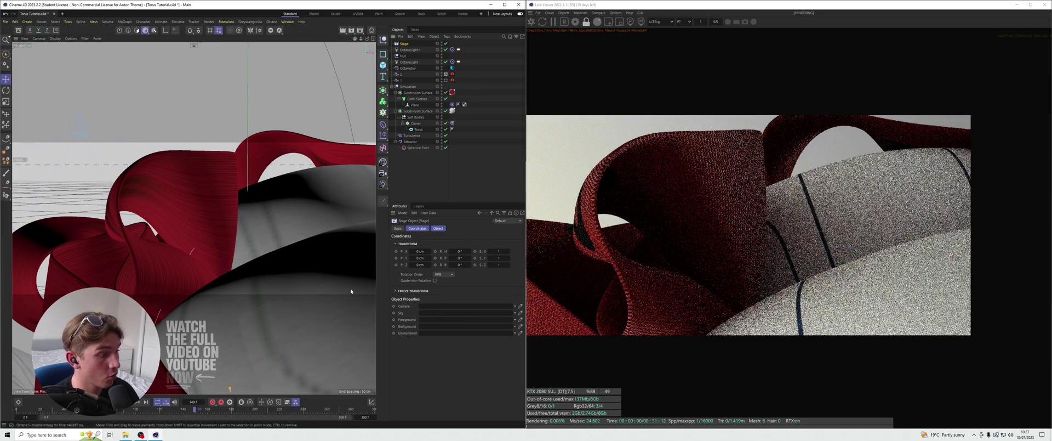
click(418, 187)
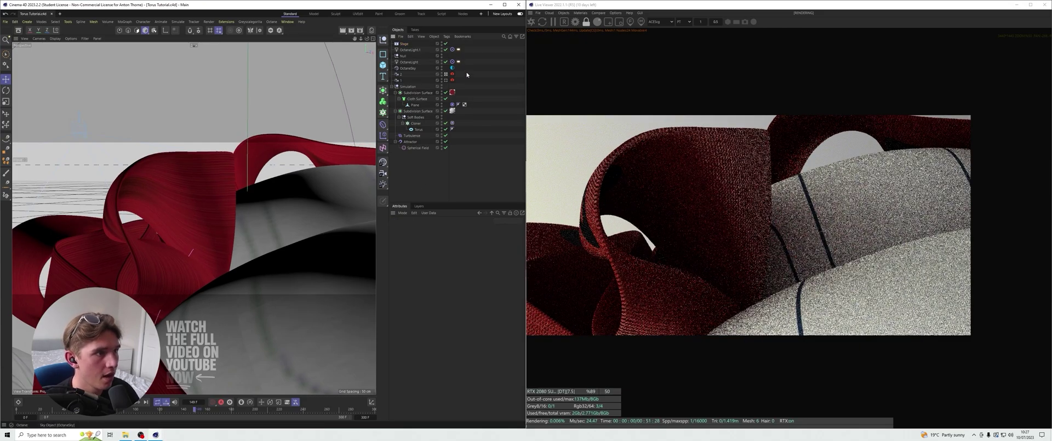
click(404, 43)
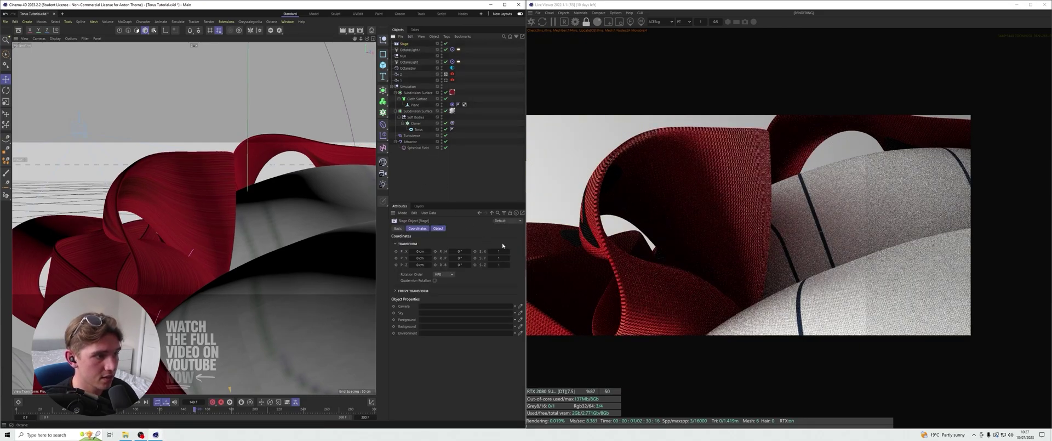
click(439, 229)
drag(404, 78, 424, 242)
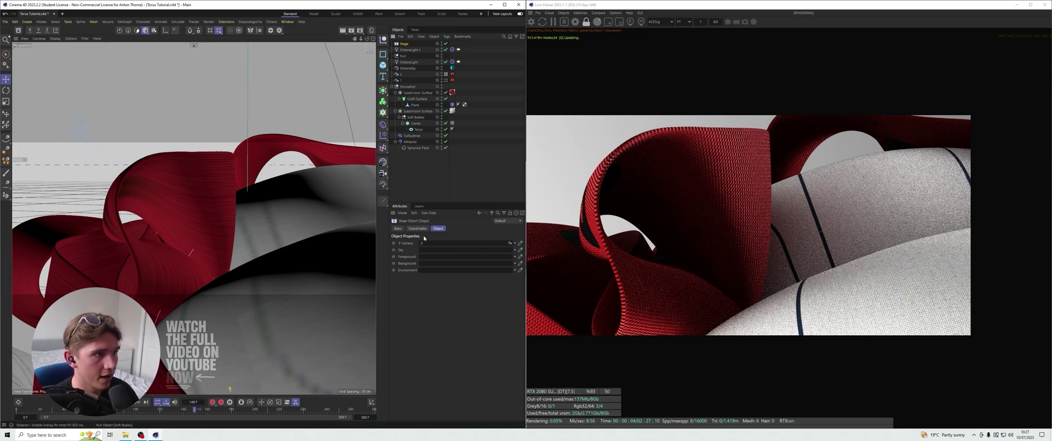
click(393, 242)
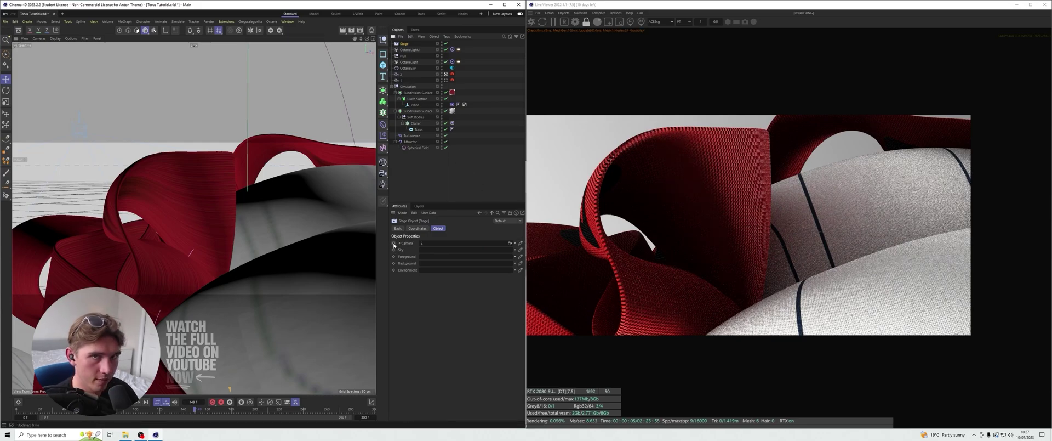
- Keyframe camera 1 as the Stage object's camera at frame 150 and save the project
click(129, 402)
click(520, 243)
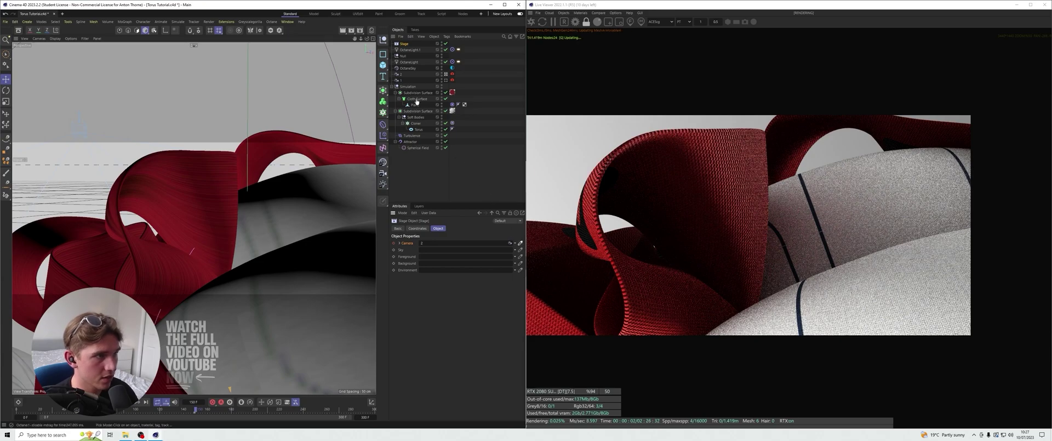
click(404, 82)
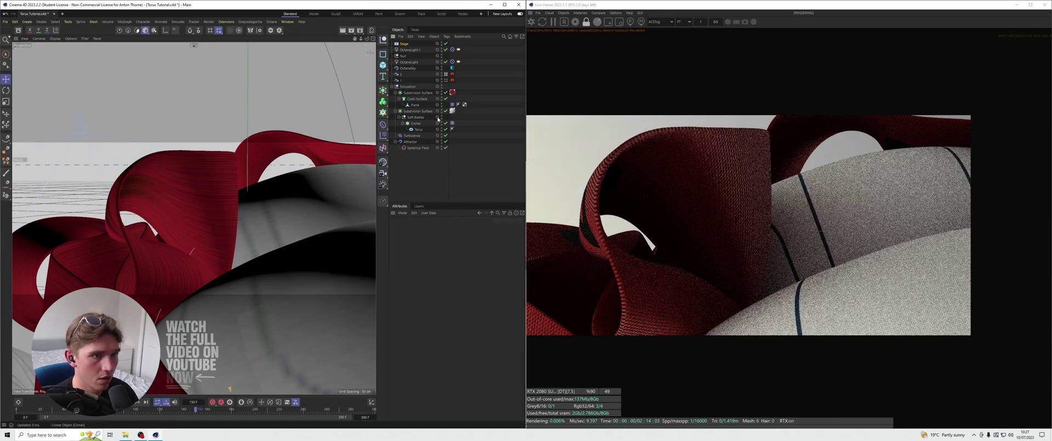
click(404, 45)
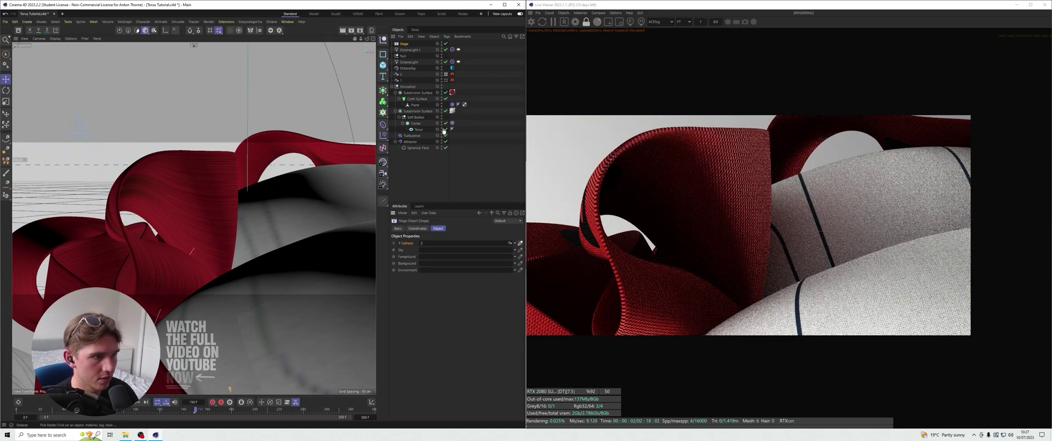
click(401, 80)
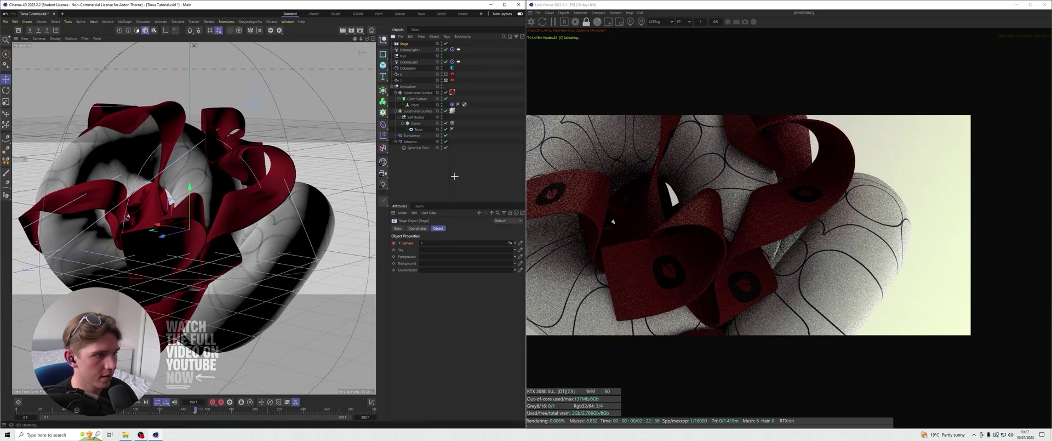
click(454, 176)
key(ctrl+s)
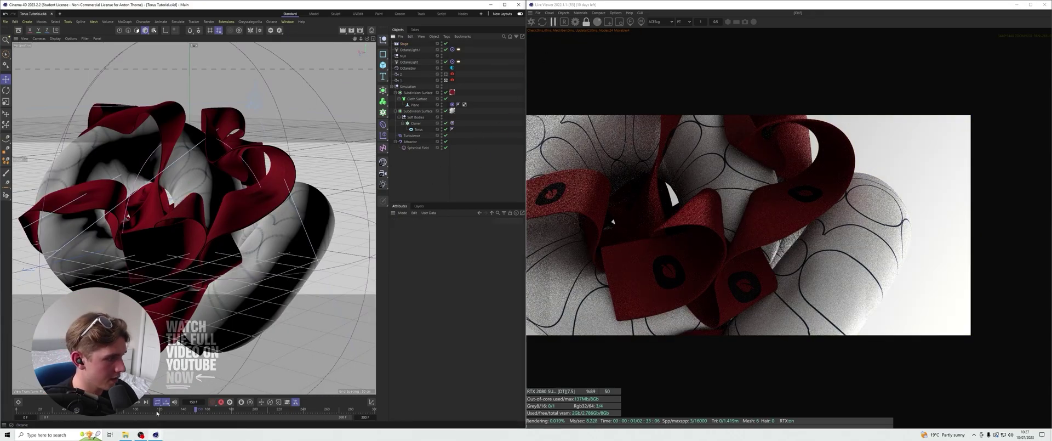
- Scrub through the animation to check the camera 2 shot at several frames
drag(157, 412, 15, 411)
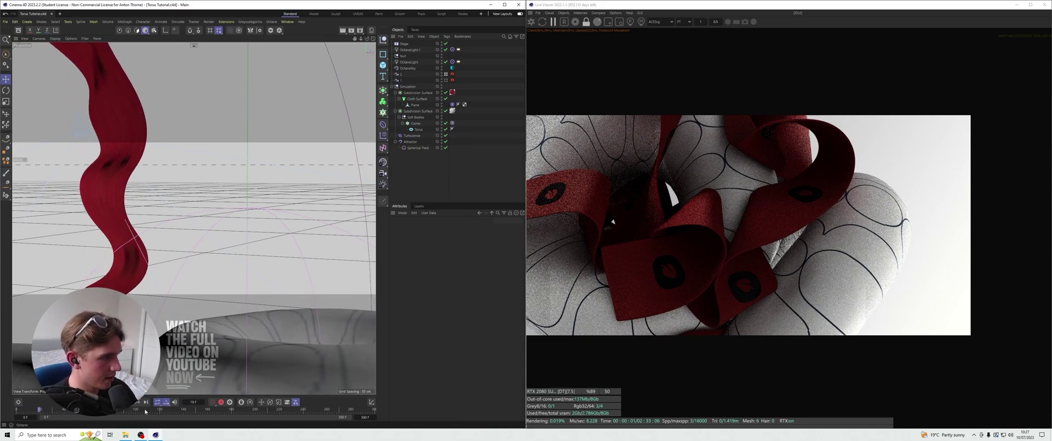
click(146, 411)
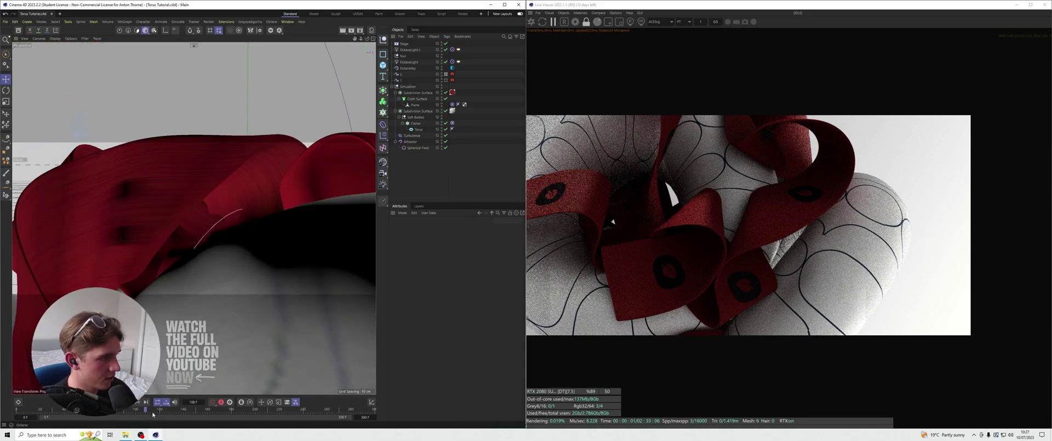
click(181, 410)
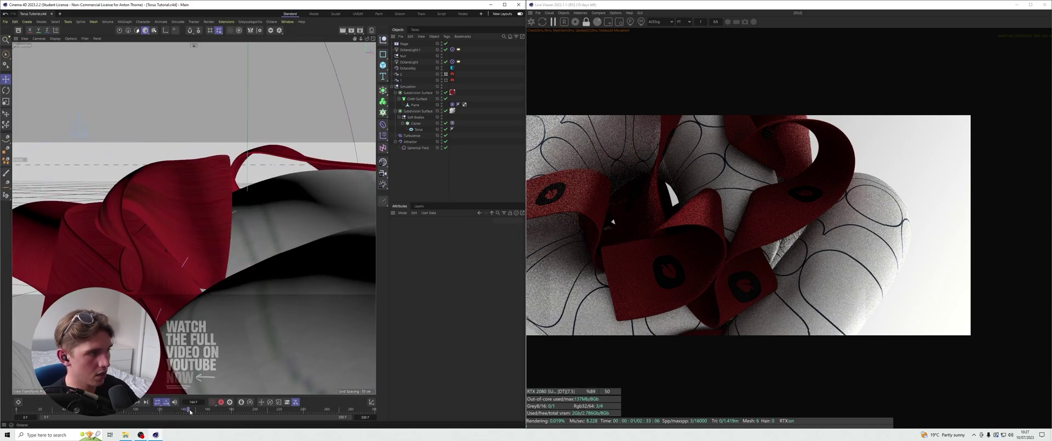
key(h)
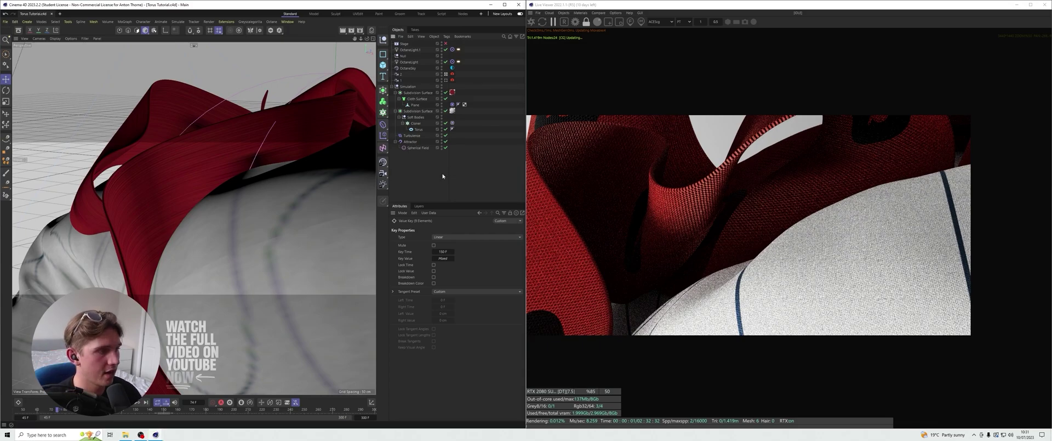
- Lower the power of the OctaneSky environment texture to darken the scene lighting
click(386, 202)
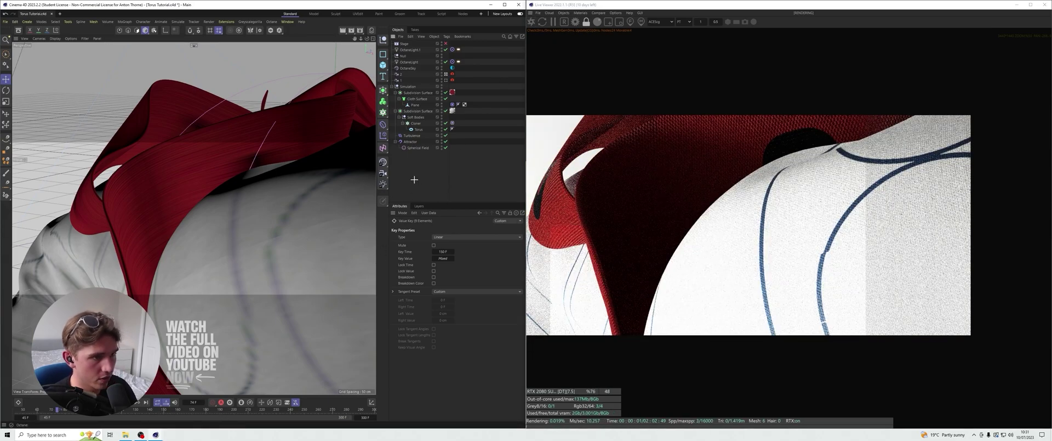
scroll(766, 224, down, 1)
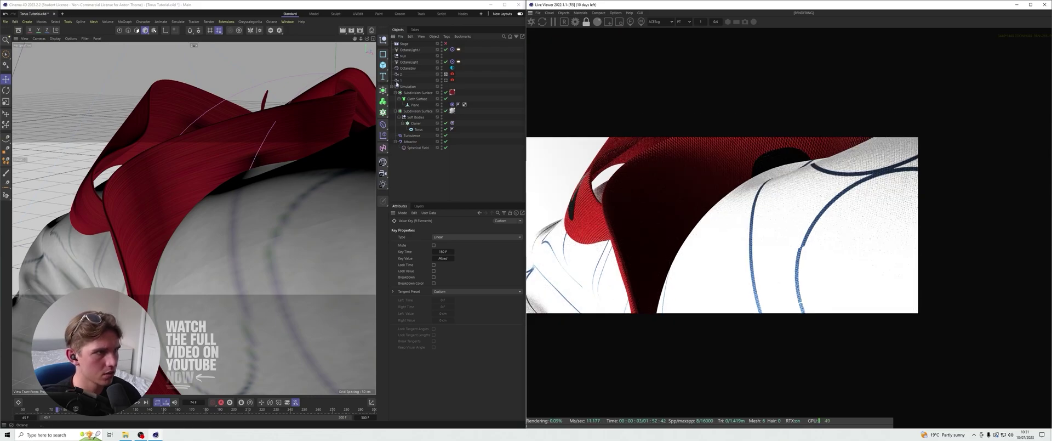
click(452, 68)
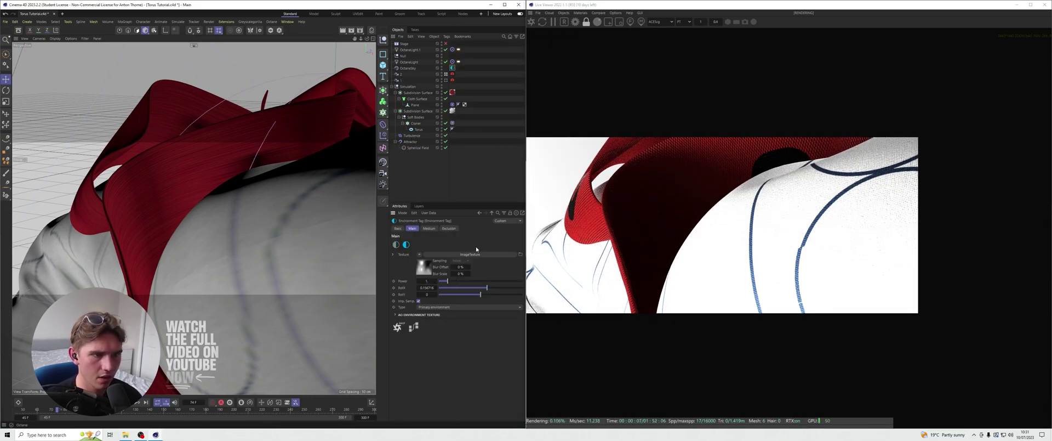
key(Return)
click(465, 174)
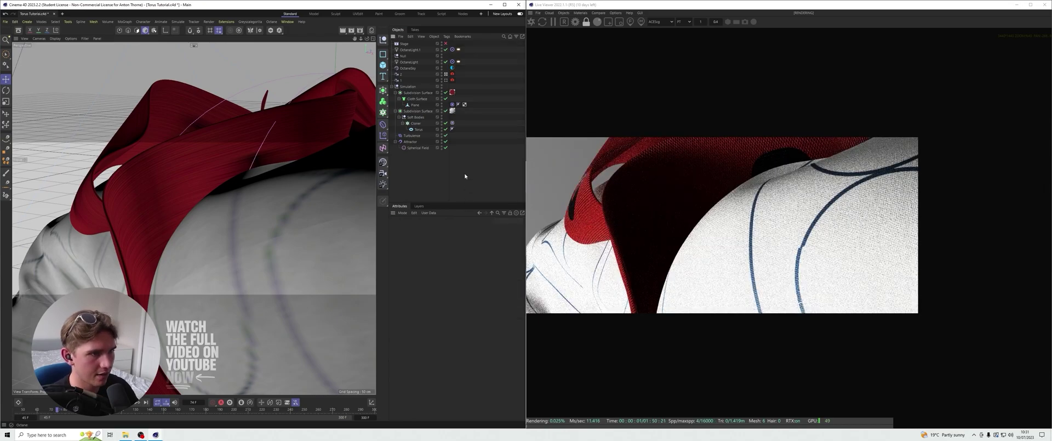
- Turn off Auto focus in the Thinlens depth of field settings of camera 2's Octane tag, at the start of the animation
click(452, 74)
click(13, 410)
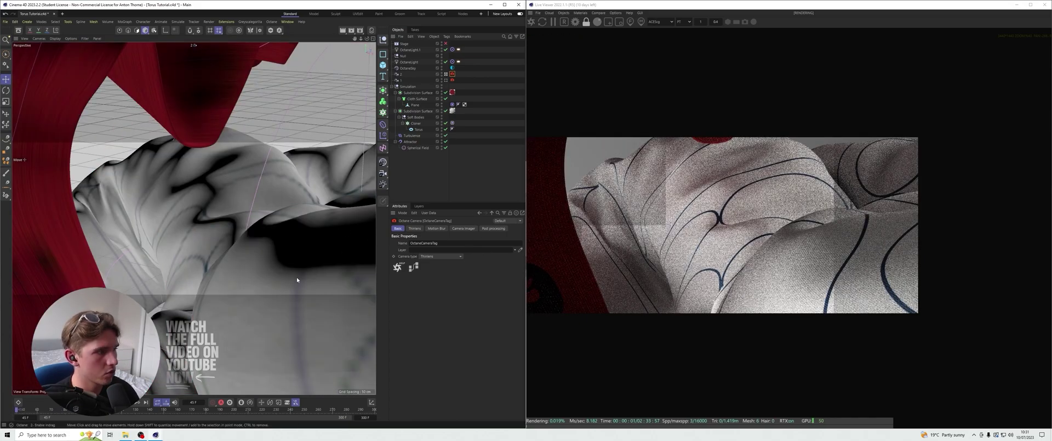
click(435, 229)
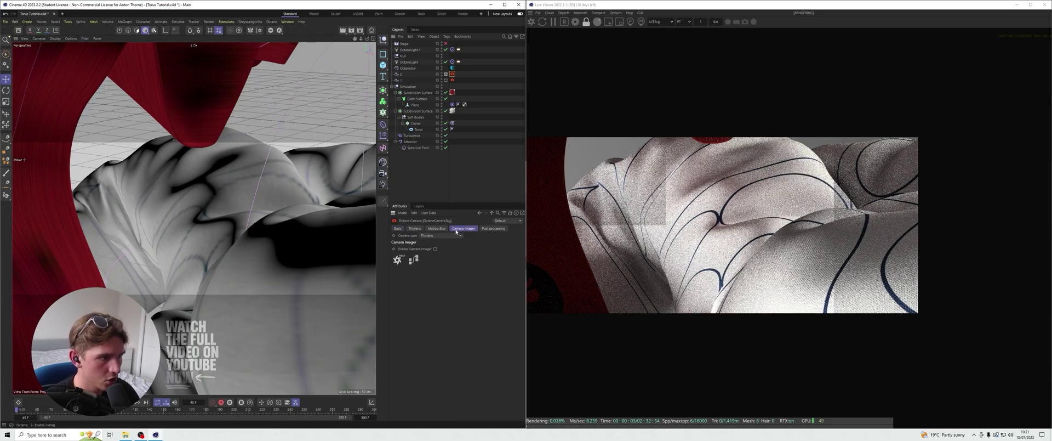
click(415, 229)
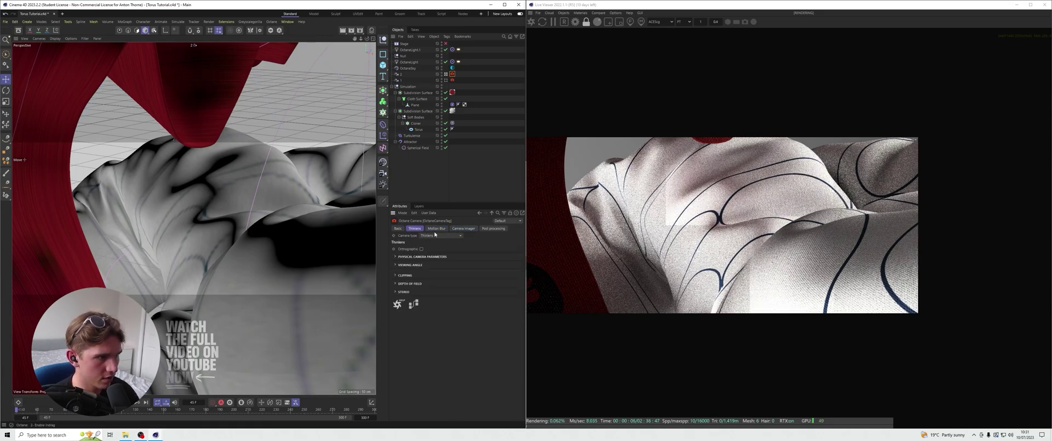
click(410, 284)
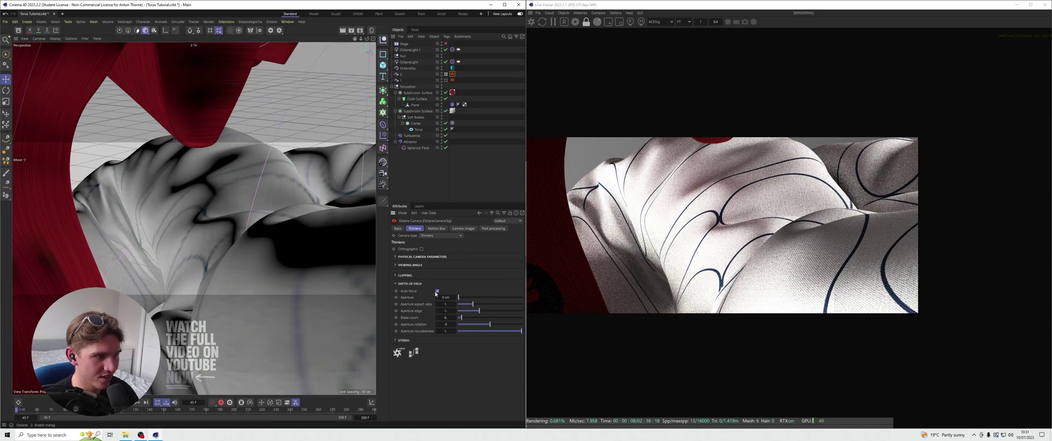
click(458, 305)
- Set the camera 2 Octane tag's Aperture to 10 cm for a strong depth of field
double_click(450, 303)
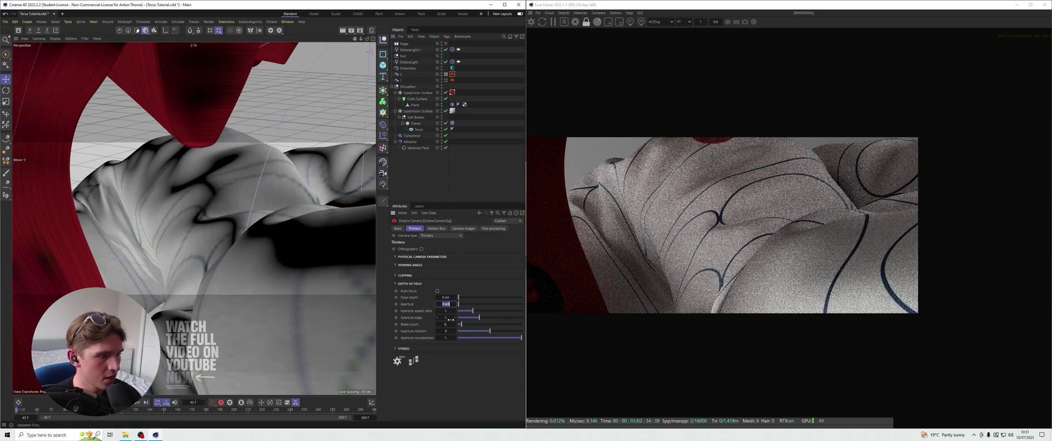
text(50)
key(Return)
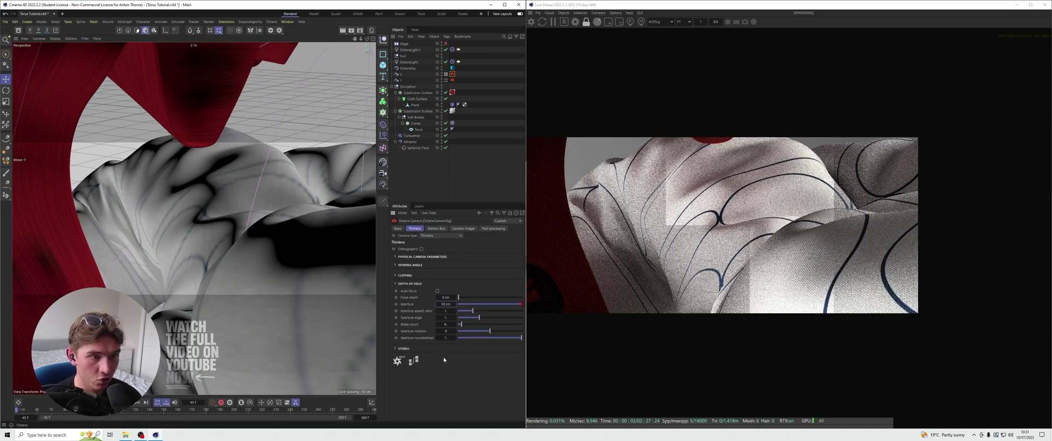
text(10)
key(Return)
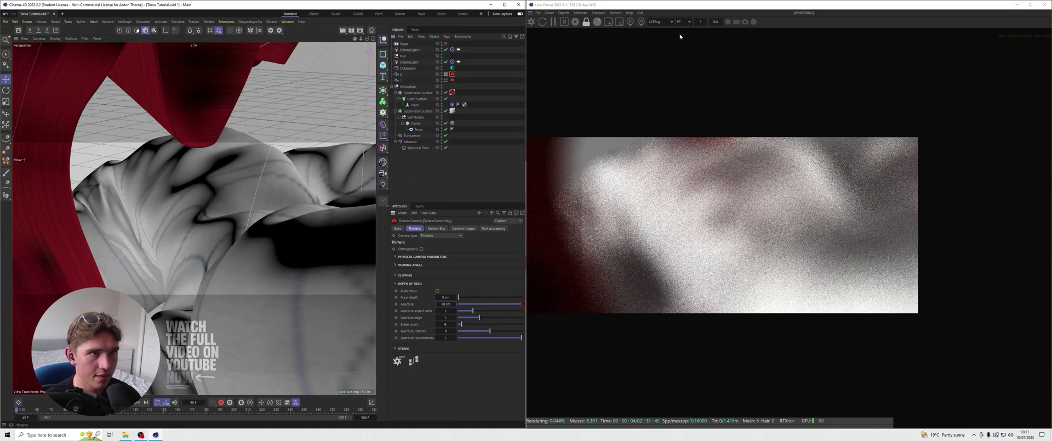
- Pick a focus point on the far striped white cloth in the render and keyframe Focal depth at the start of the shot
click(630, 22)
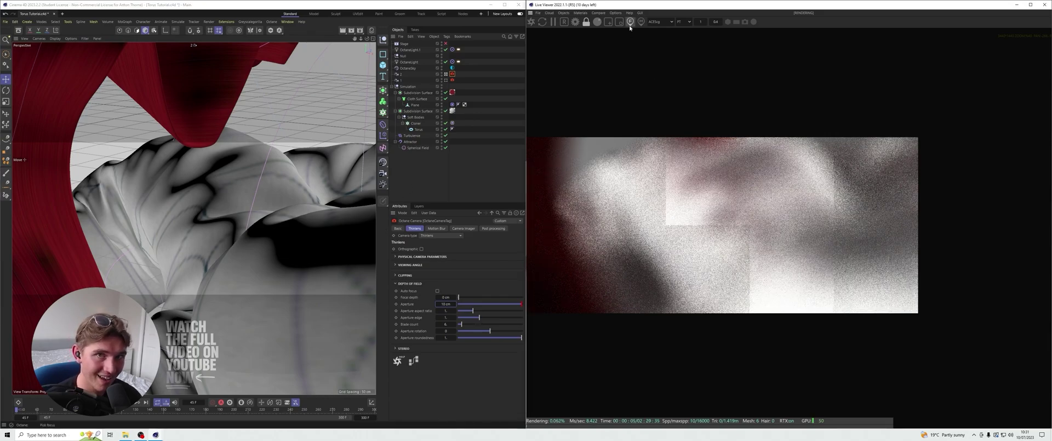
click(566, 270)
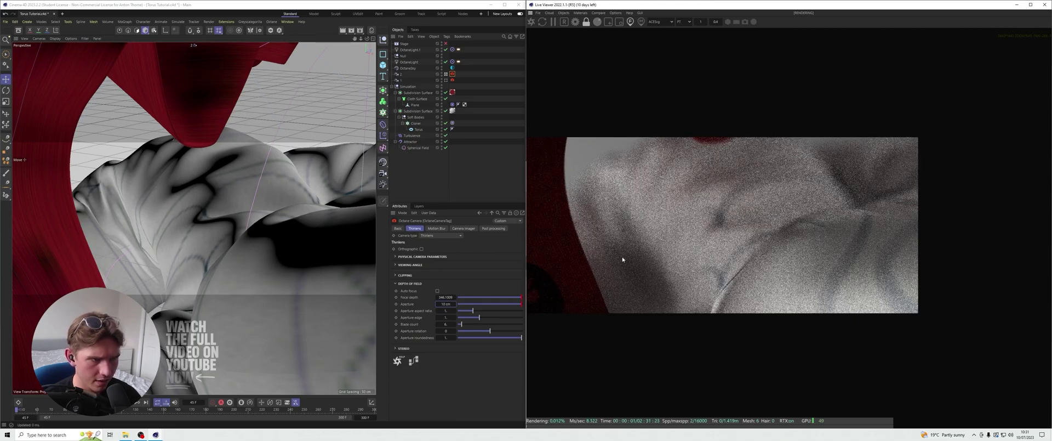
scroll(603, 260, down, 1)
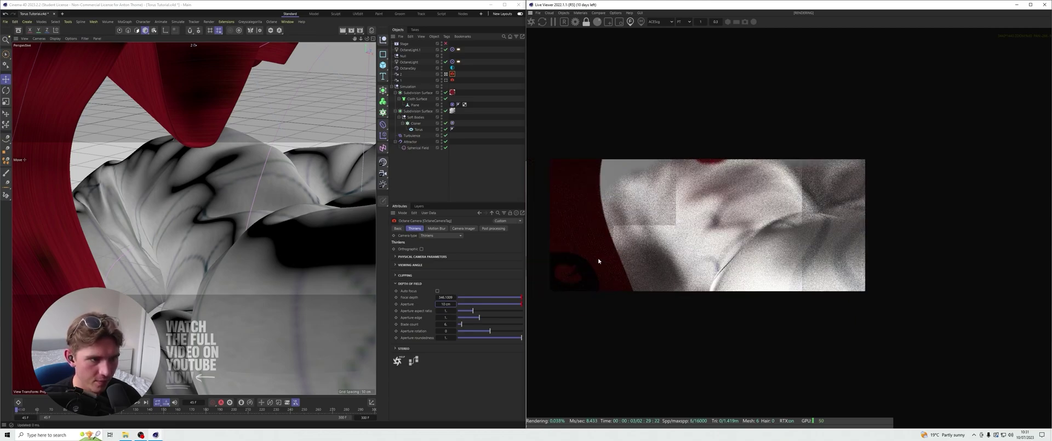
scroll(691, 222, up, 1)
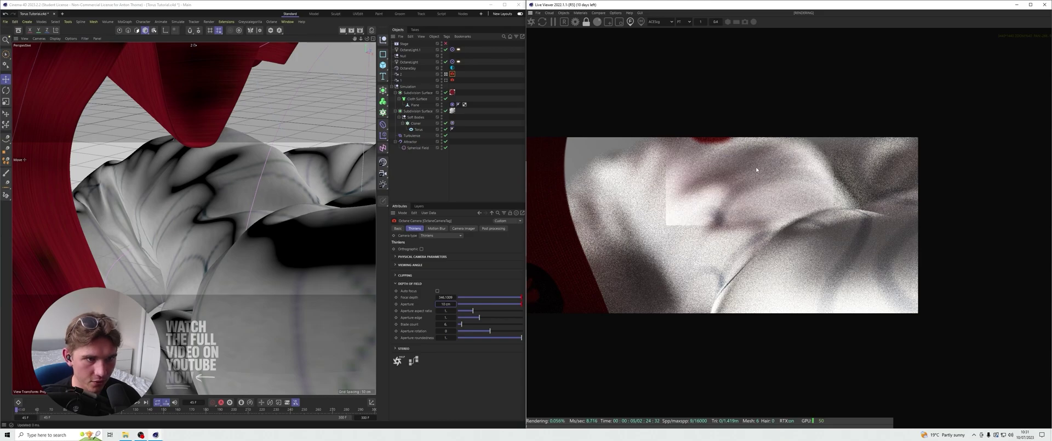
click(775, 160)
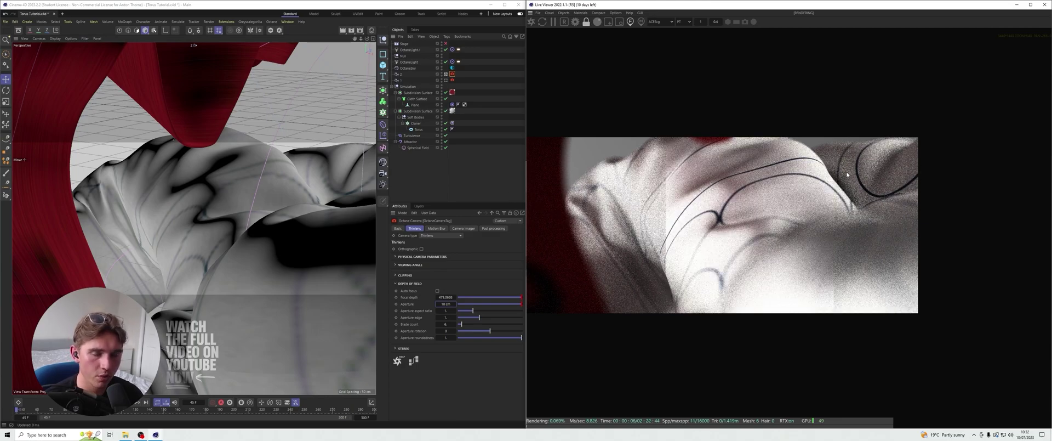
click(877, 154)
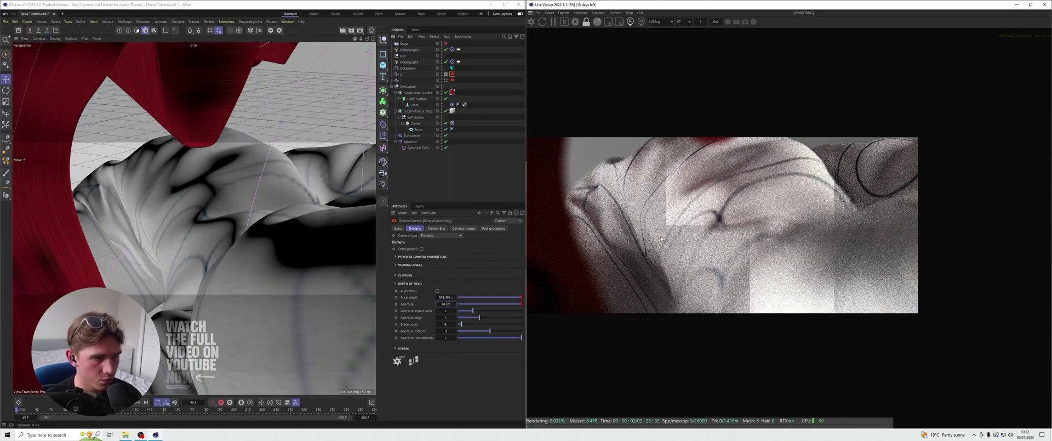
click(396, 297)
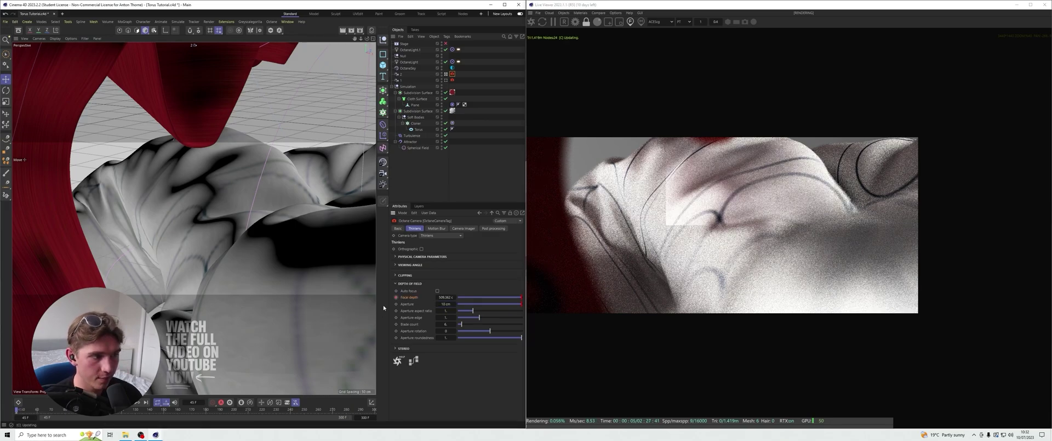
- At camera 2's end keyframe, pick focus on the red ribbon in the foreground, keyframe Focal depth and save the project
click(431, 164)
click(452, 75)
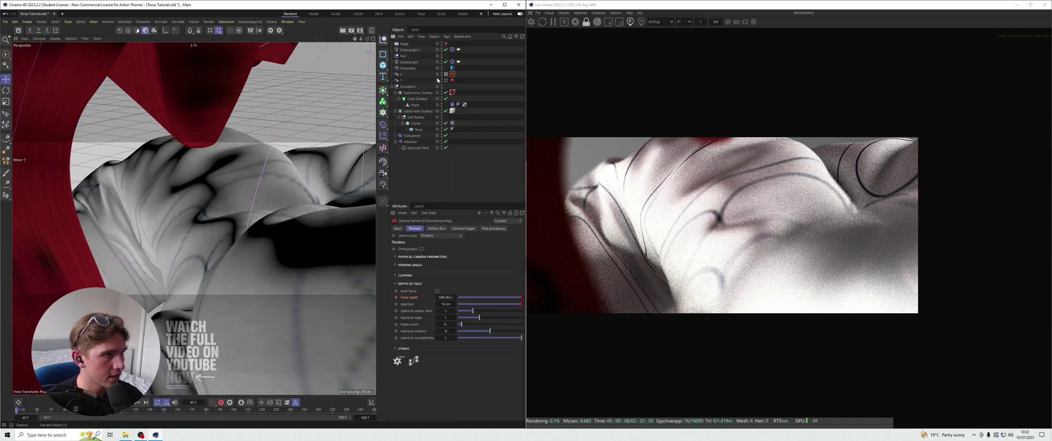
click(435, 168)
click(401, 74)
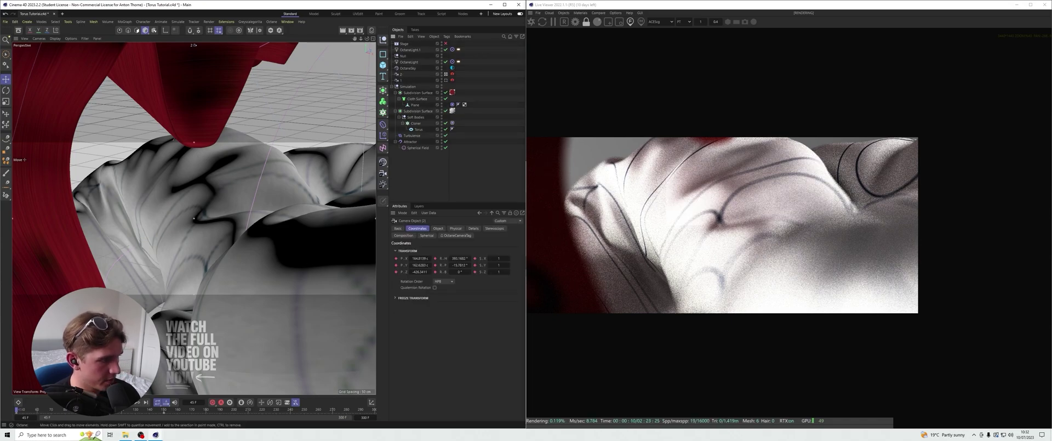
click(136, 404)
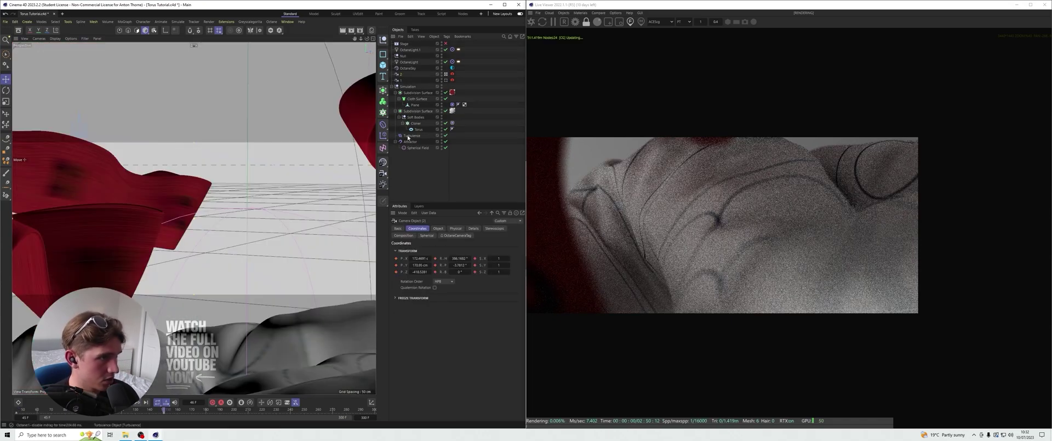
click(453, 74)
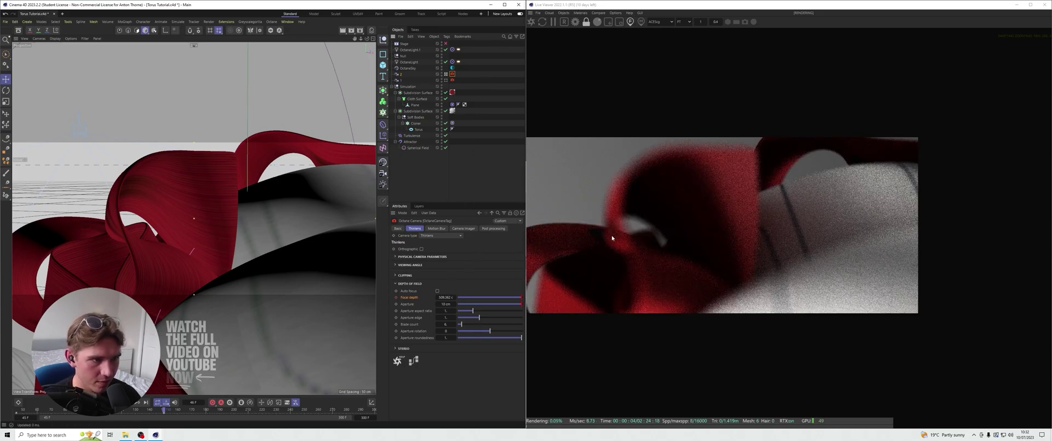
click(640, 297)
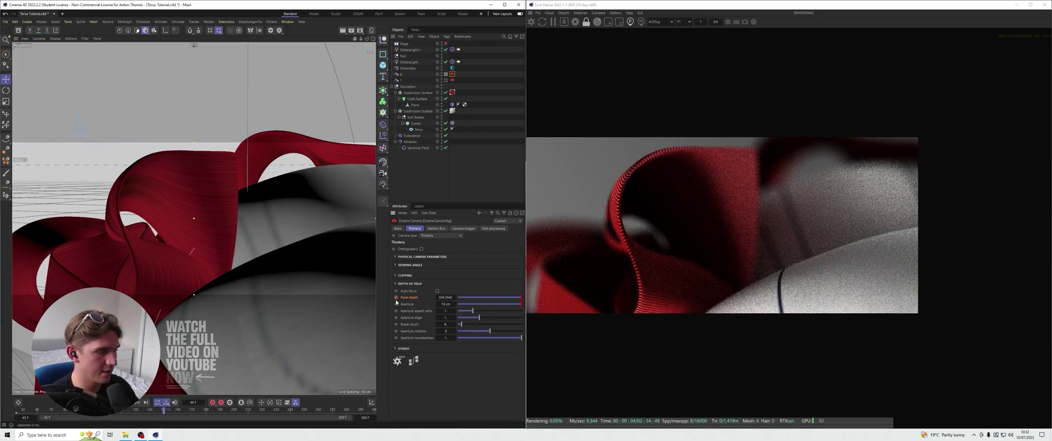
key(ctrl+s)
- Scrub back to the start of the animation to check the focus pull and access the options of the Focal depth parameter
drag(163, 409, 22, 409)
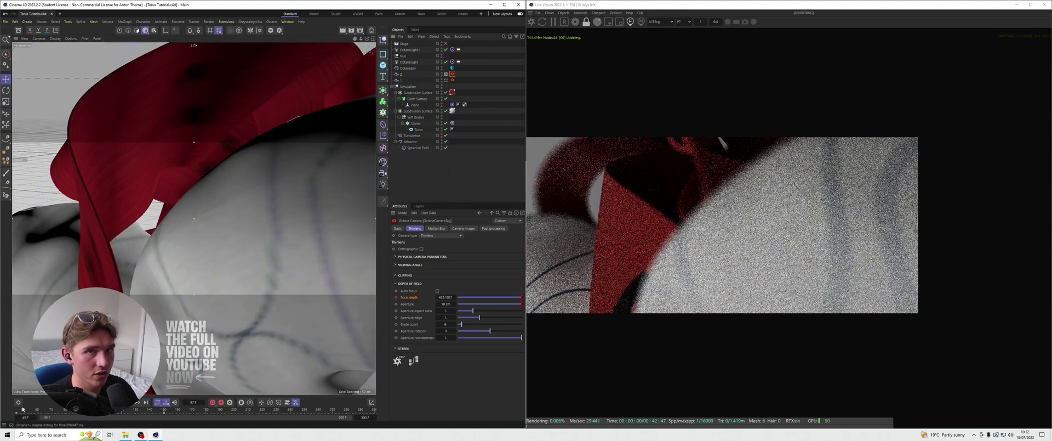
click(22, 409)
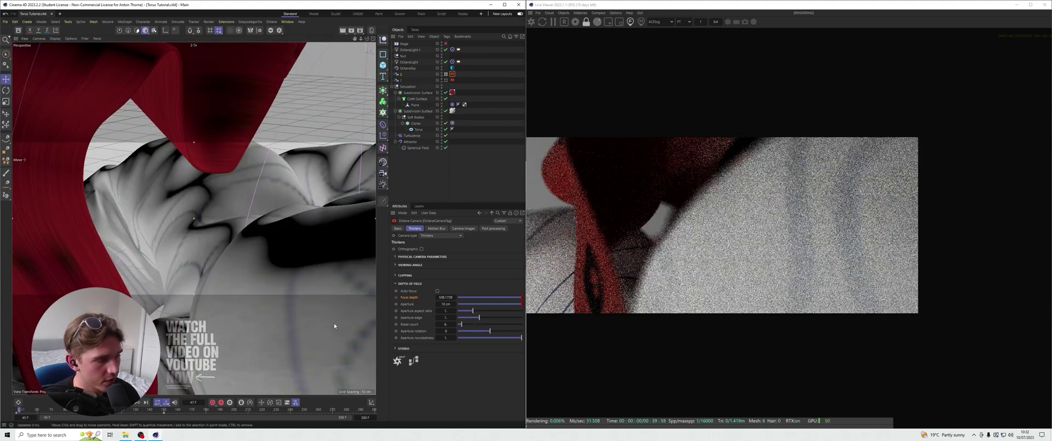
right_click(439, 295)
click(491, 248)
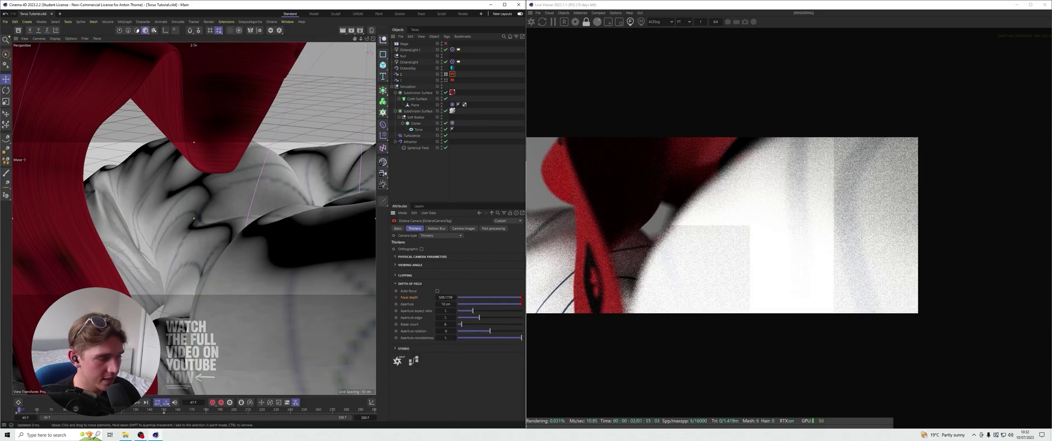